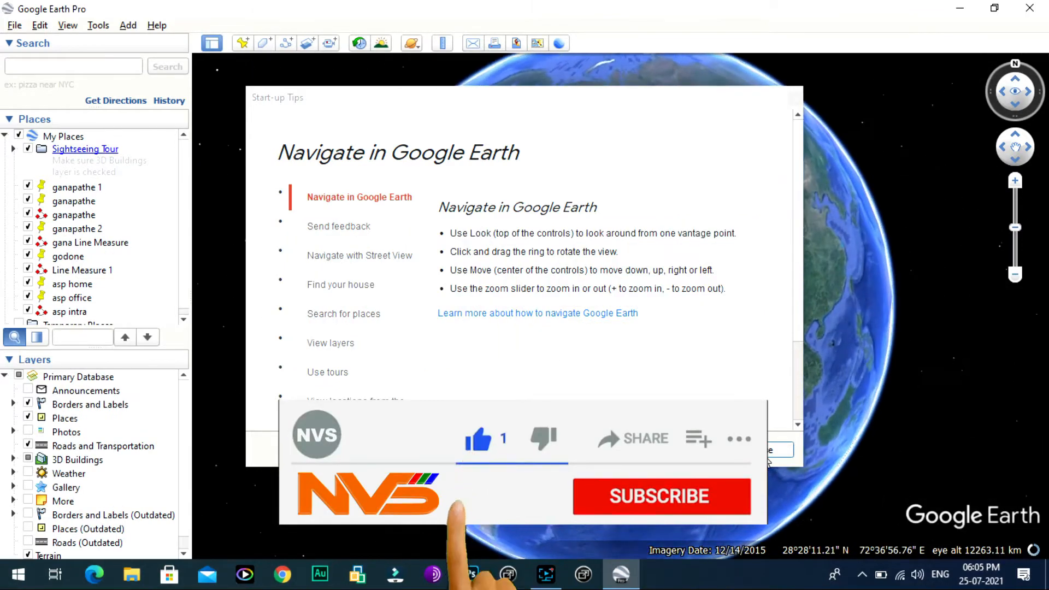
Step: Zoom from the globe into southern India and centre the godone and ganapathe placemarks over Bhavani
left_click(771, 453)
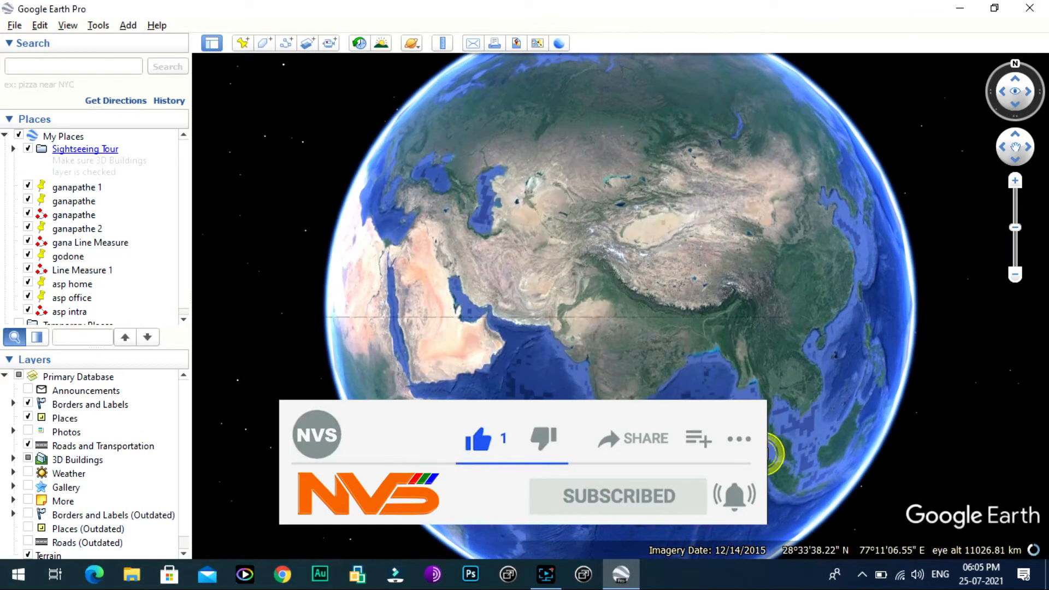
scroll(631, 426, "up", 5)
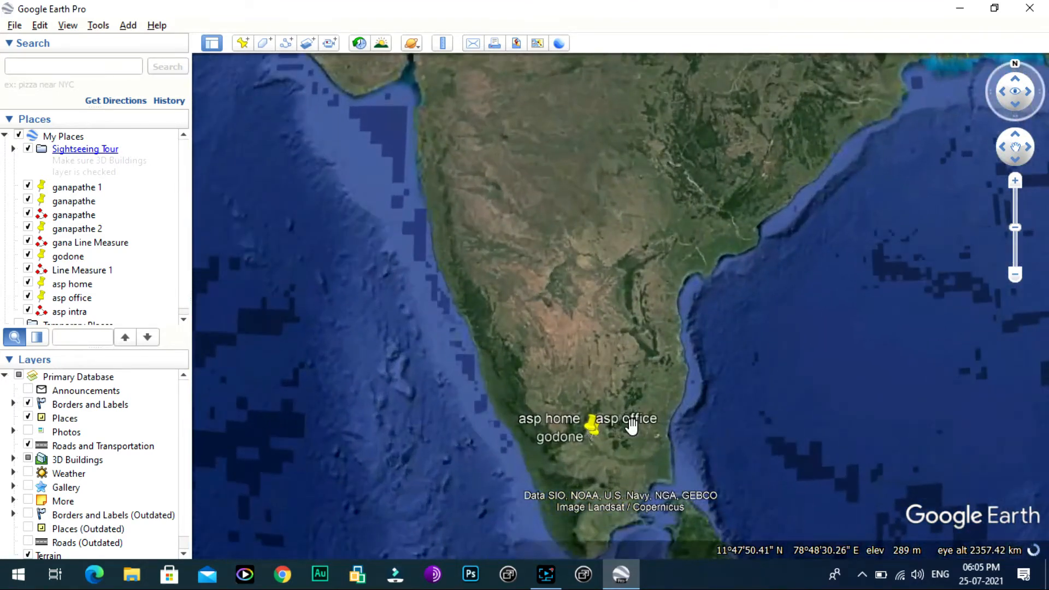
double_click(574, 423)
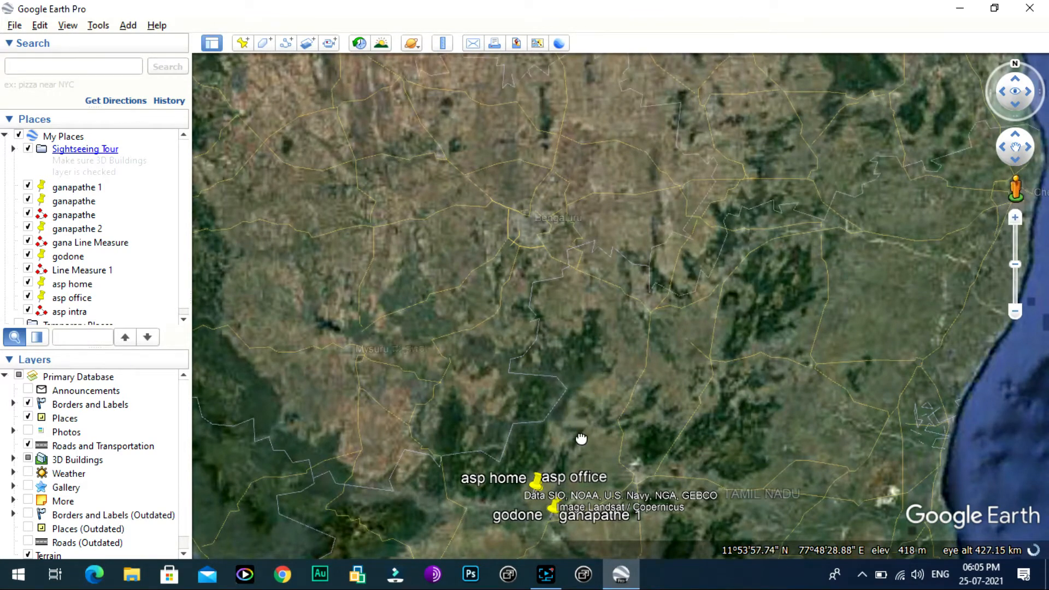
scroll(581, 438, "up", 3)
left_click_drag(604, 481, 594, 272)
scroll(595, 272, "up", 3)
left_click_drag(646, 315, 646, 271)
scroll(639, 297, "up", 3)
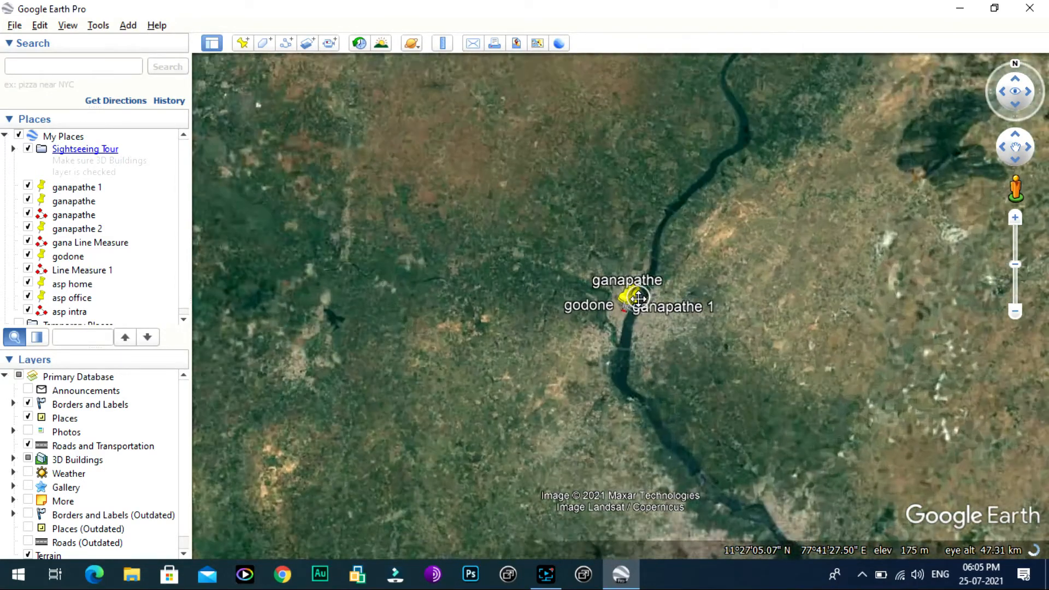
scroll(632, 304, "up", 3)
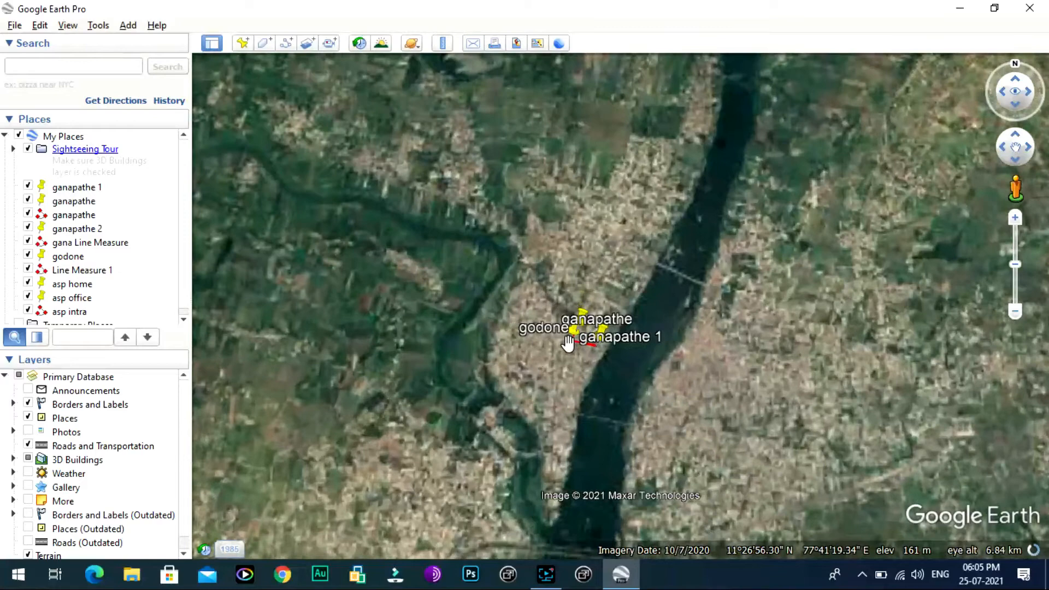
scroll(644, 345, "up", 3)
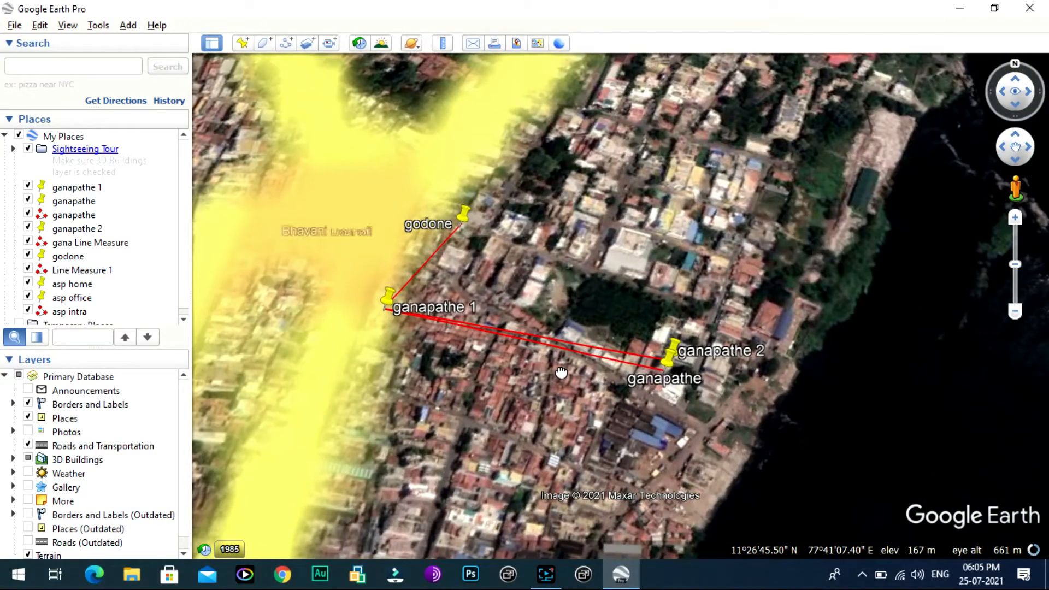
scroll(564, 371, "up", 3)
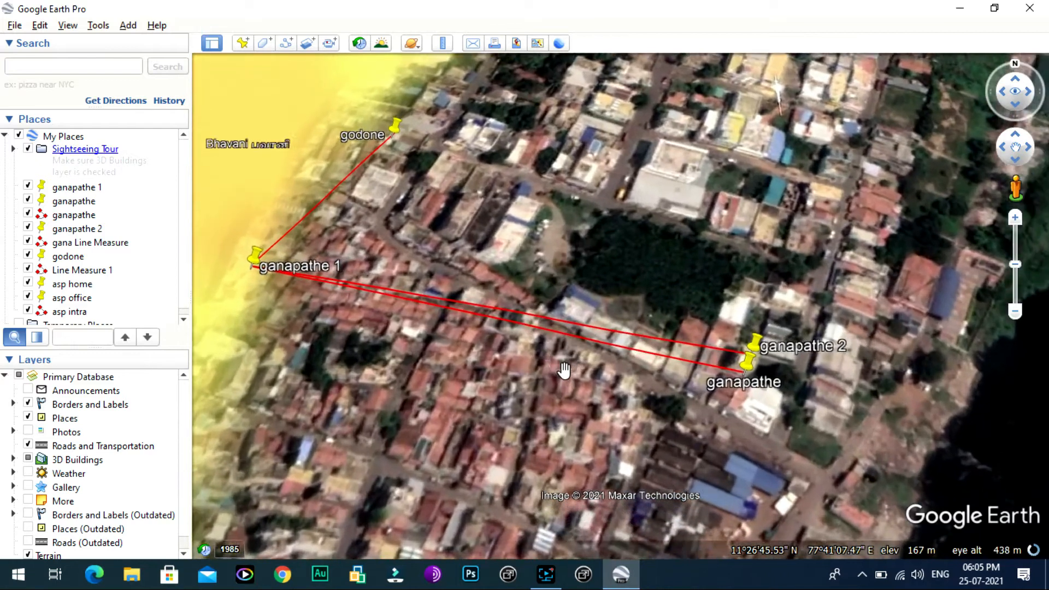
scroll(564, 371, "down", 3)
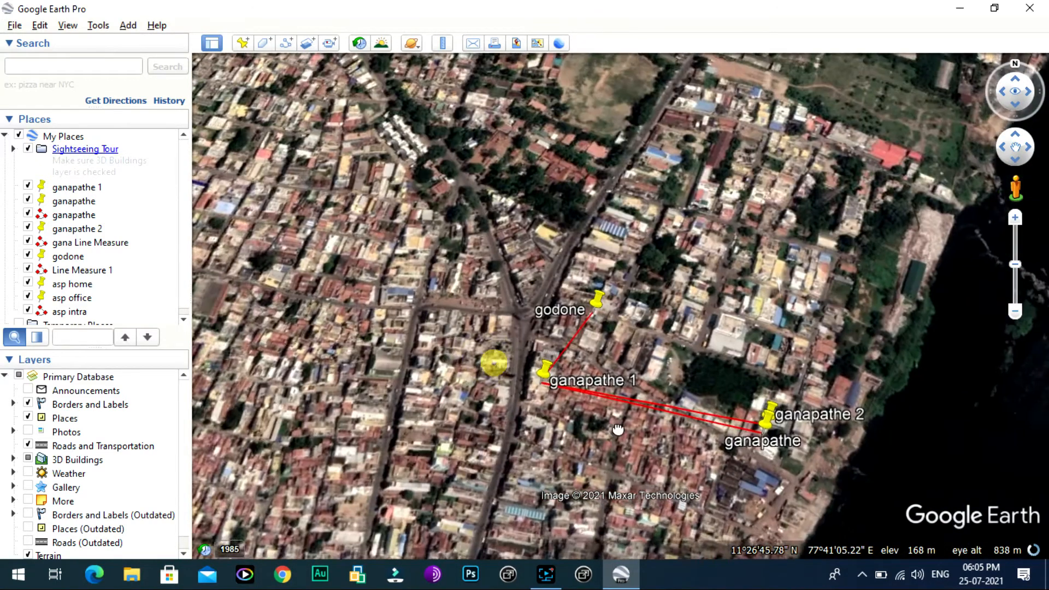
left_click_drag(617, 430, 631, 421)
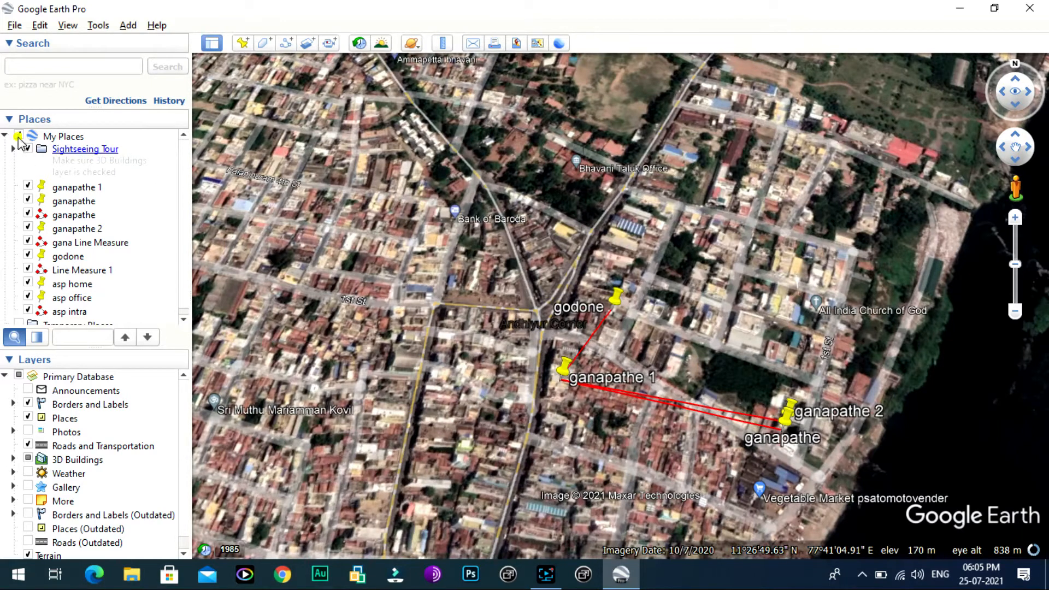
Step: Hide all My Places items, then fly to asp office beside road 175 near Sri Sithi Vinayagar Temple
left_click(19, 136)
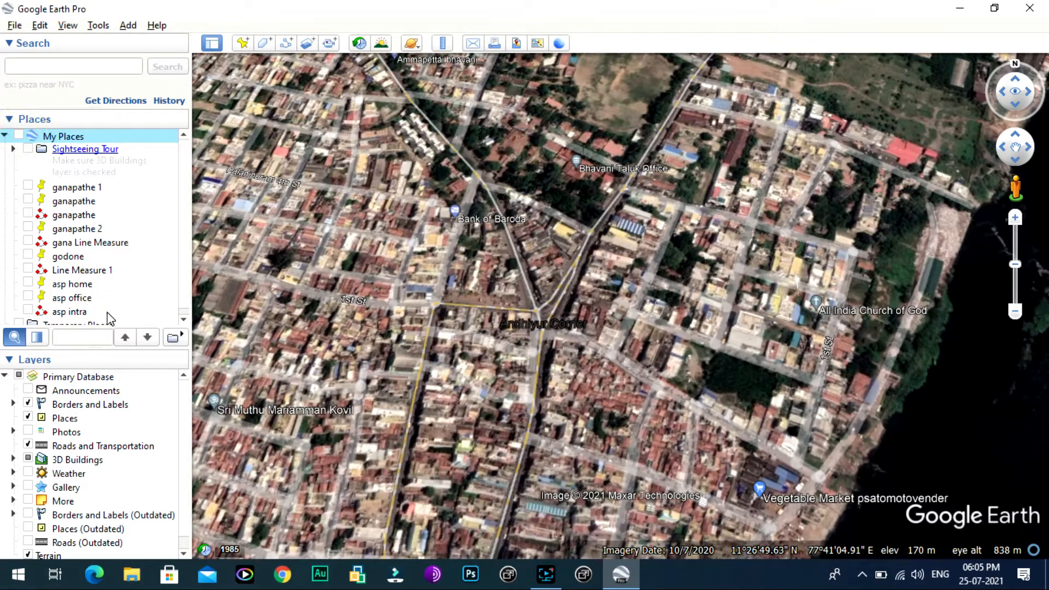
scroll(111, 312, "down", 1)
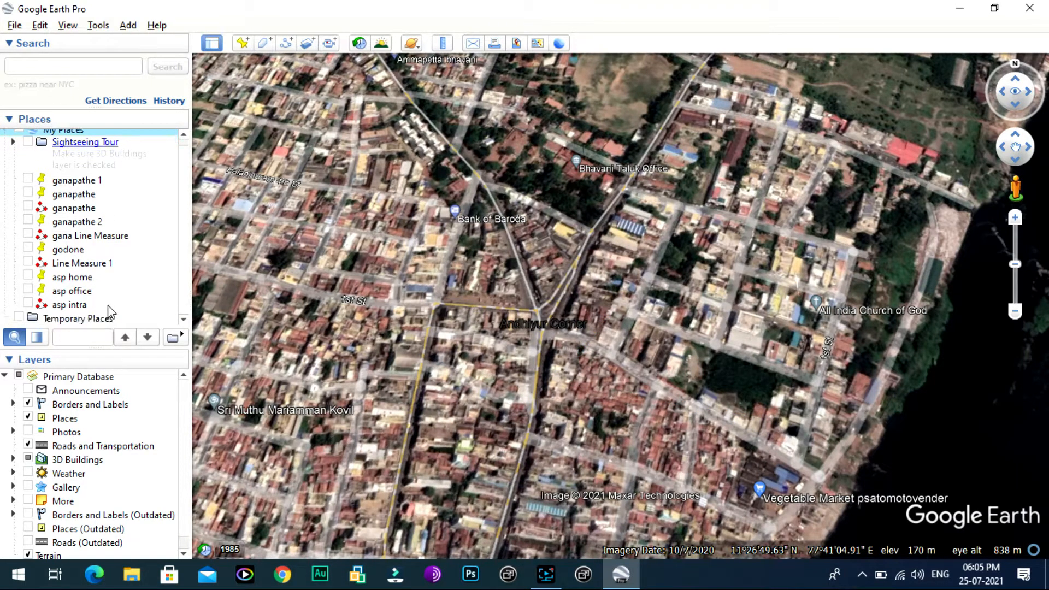
double_click(79, 294)
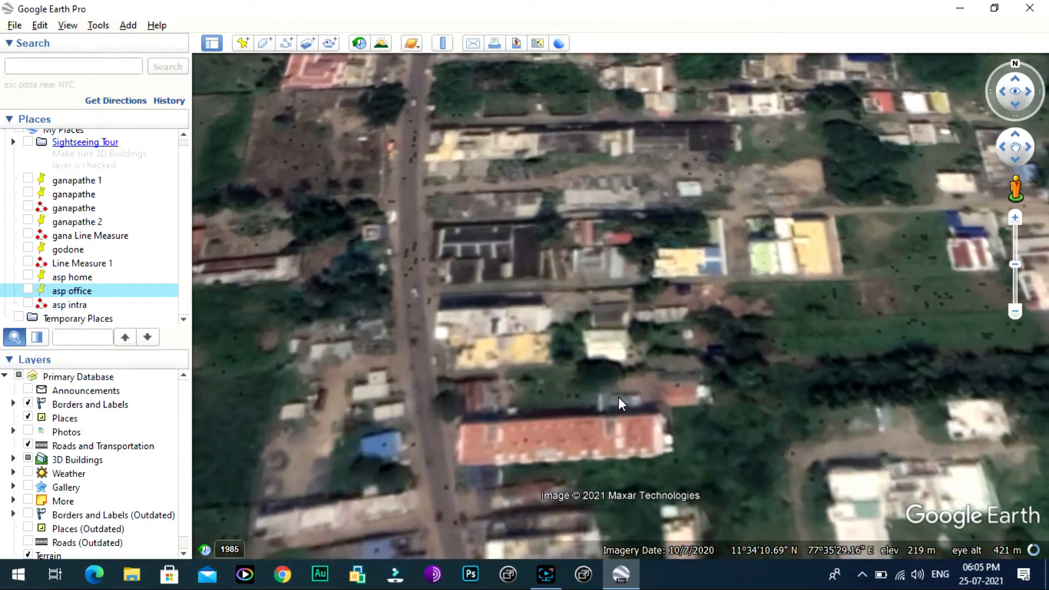
scroll(533, 374, "up", 1)
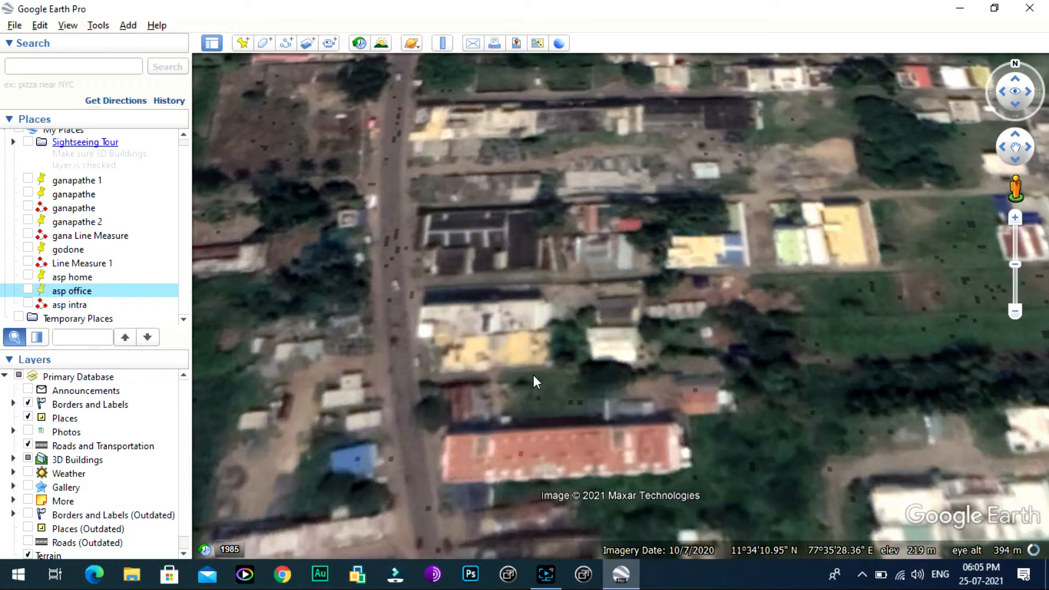
scroll(533, 375, "up", 2)
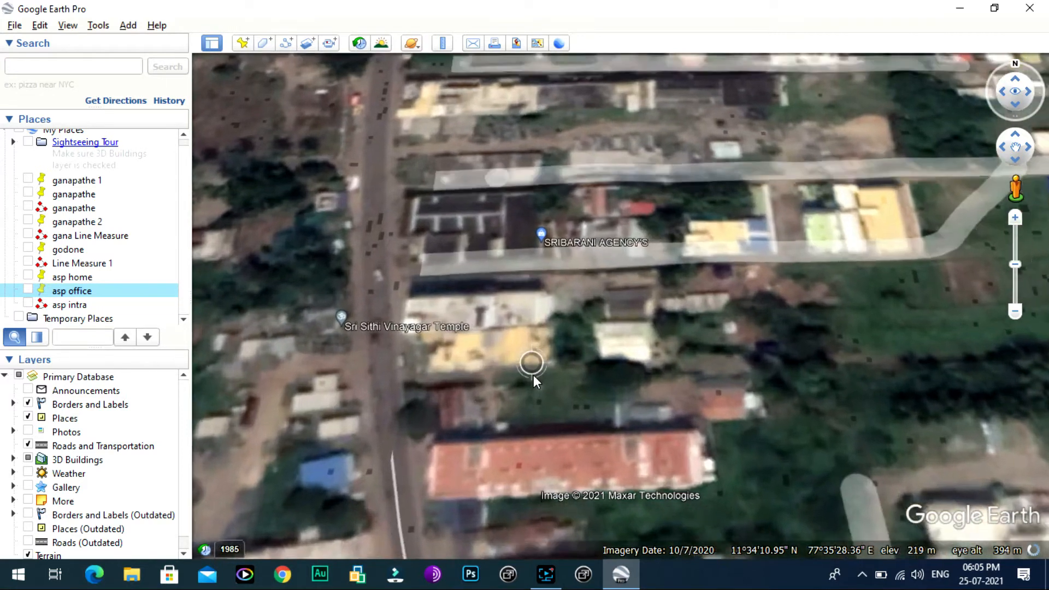
left_click_drag(466, 349, 491, 364)
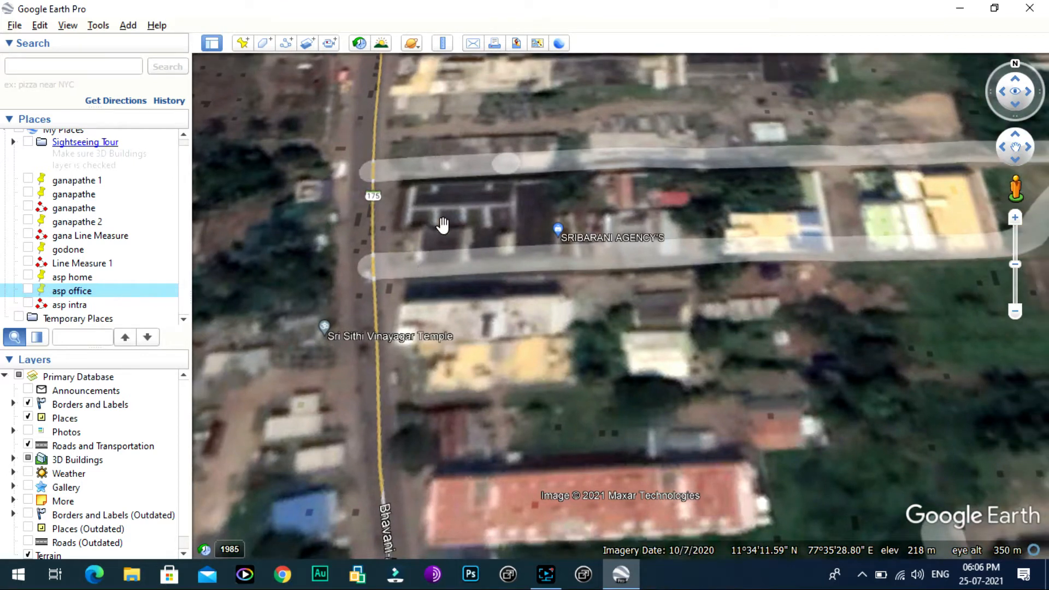
Step: Pin a new placemark on the building beside road 175 and save it as 'ssp office'
left_click(243, 44)
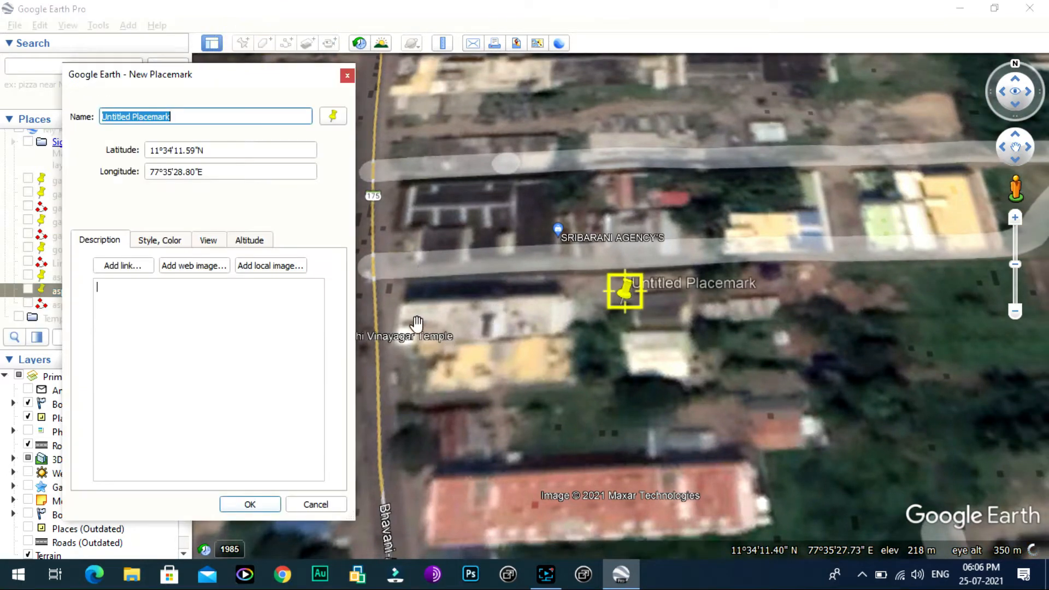
left_click_drag(726, 344, 802, 295)
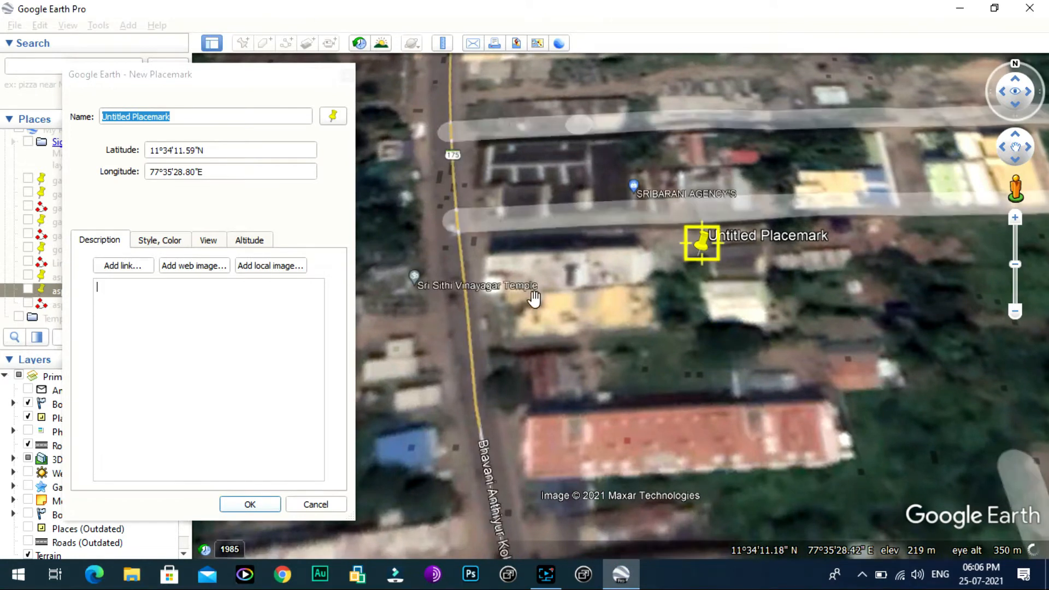
scroll(504, 294, "up", 3)
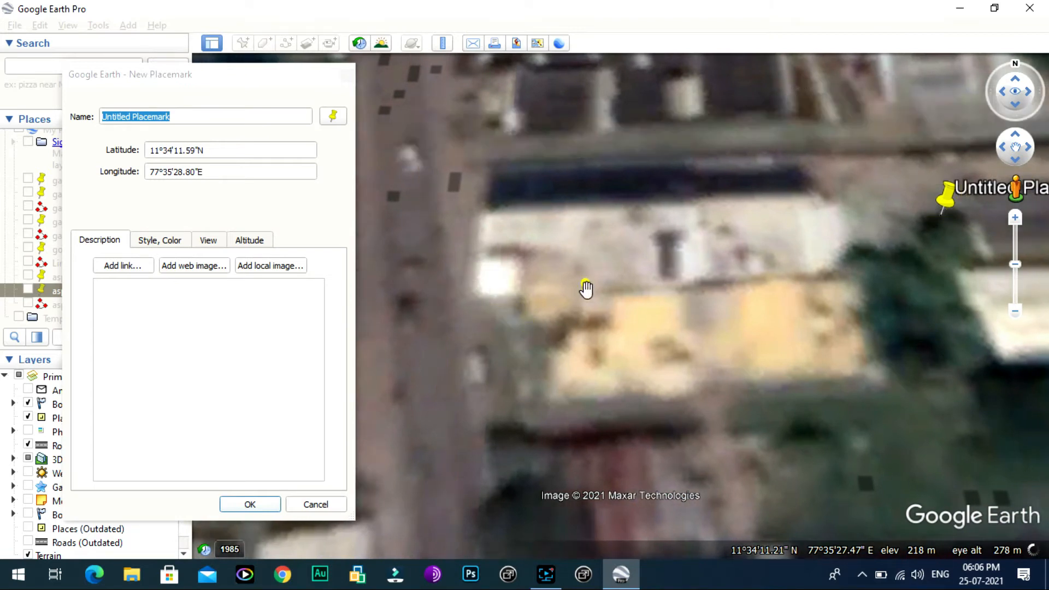
left_click_drag(585, 288, 589, 368)
left_click_drag(970, 278, 528, 359)
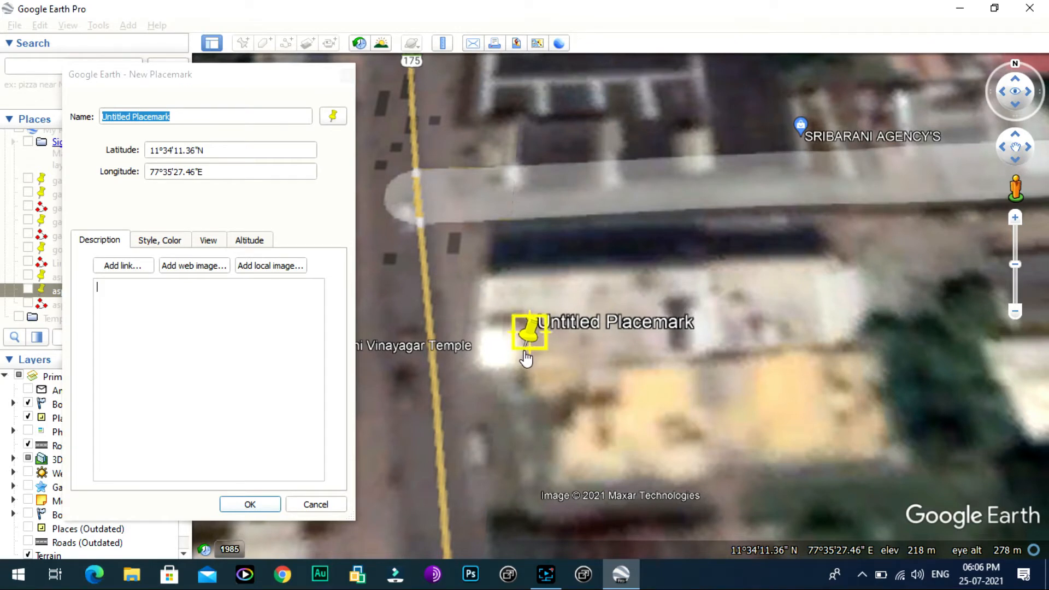
left_click(202, 120)
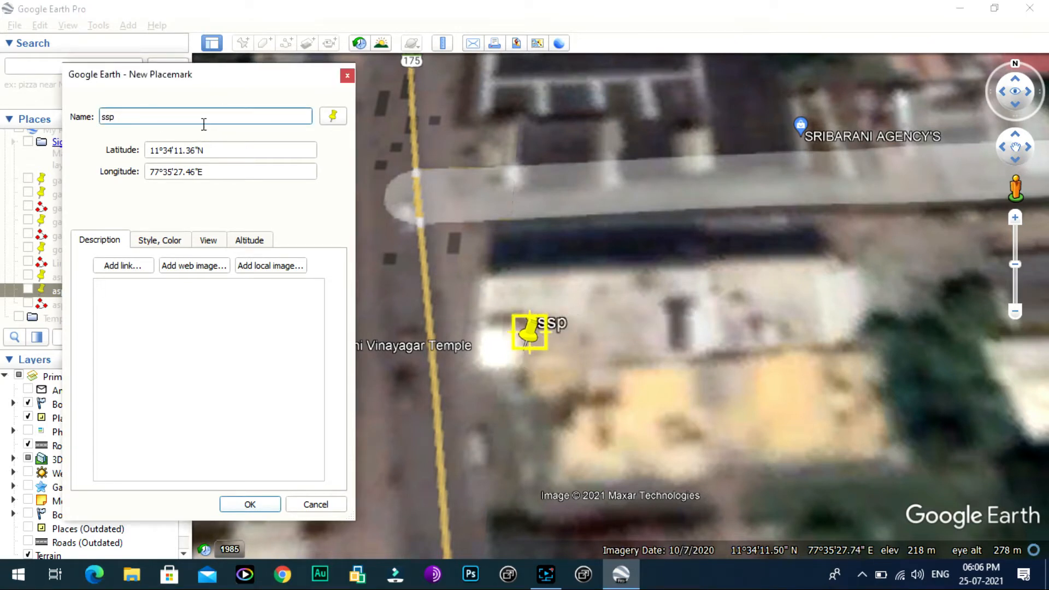
left_click(527, 346)
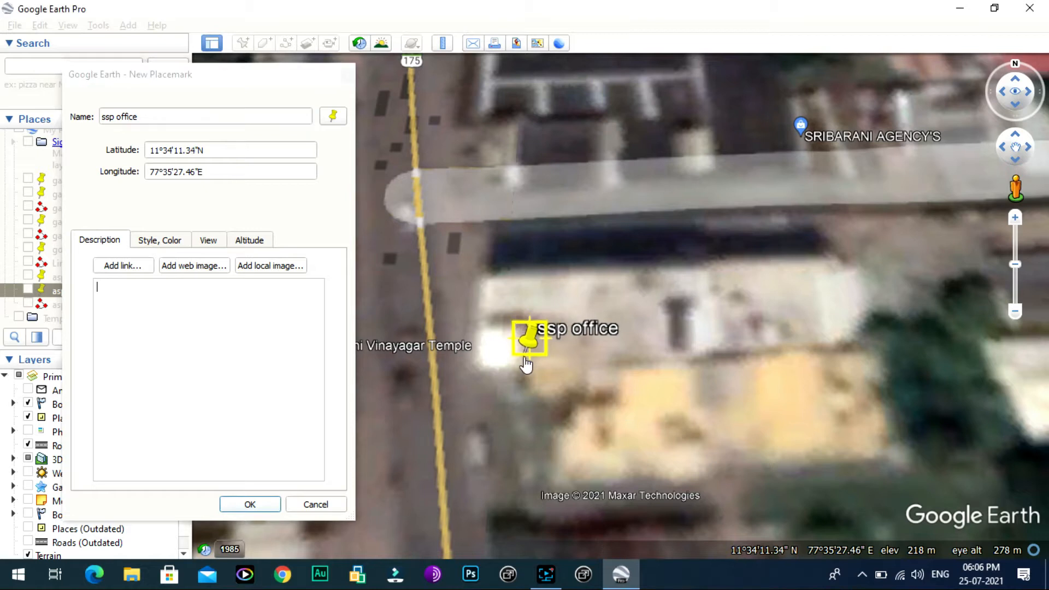
left_click(248, 510)
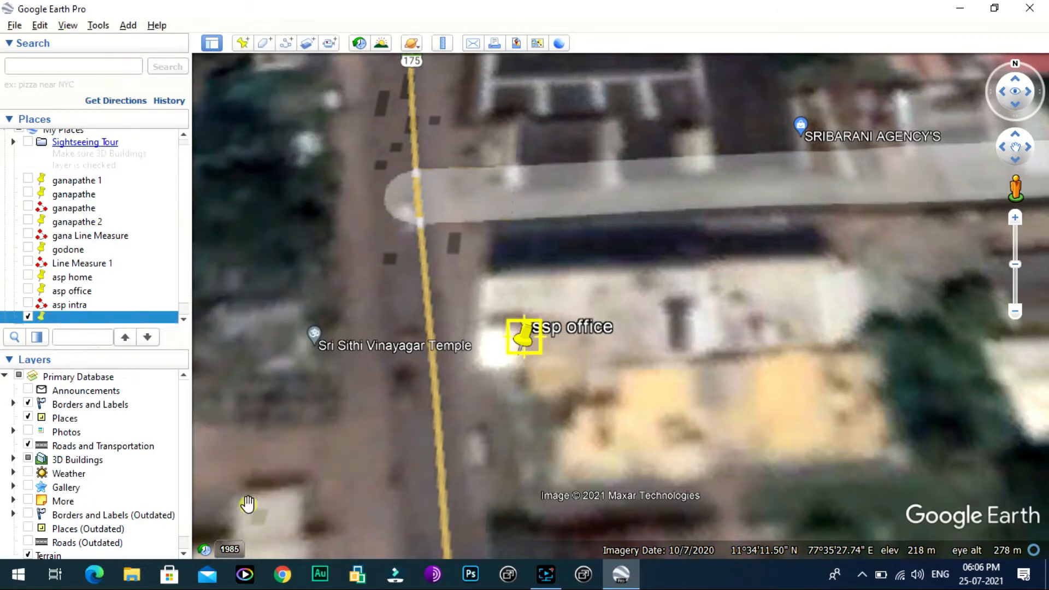
scroll(518, 448, "down", 2)
Step: Pan and zoom the map from the office along the road to the house near Perumal kovil
left_click_drag(581, 452, 450, 267)
left_click_drag(572, 355, 509, 177)
left_click_drag(551, 386, 463, 229)
scroll(505, 330, "down", 3)
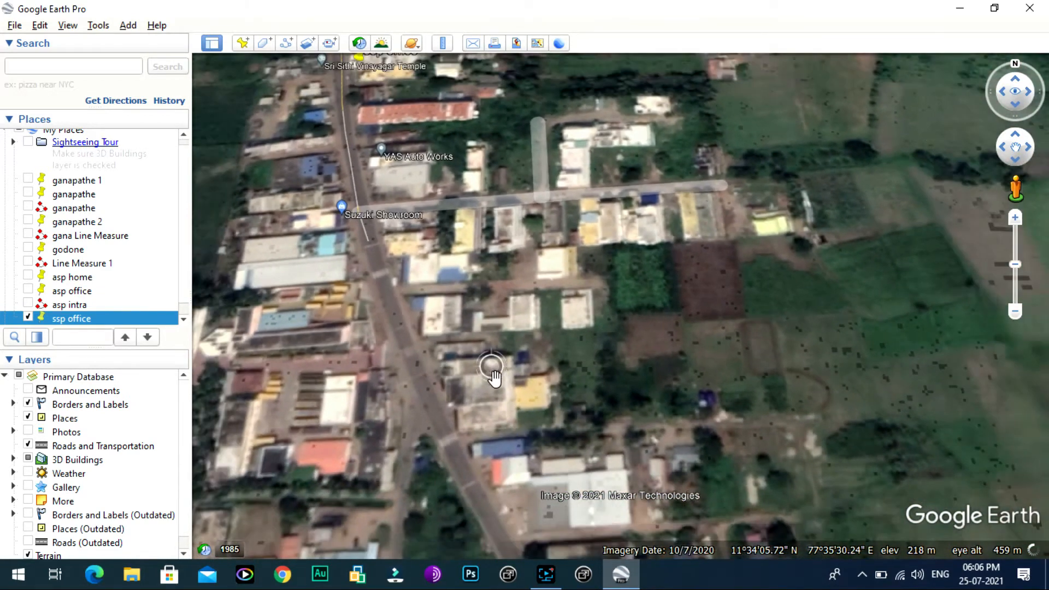
scroll(493, 374, "down", 2)
left_click_drag(592, 444, 442, 252)
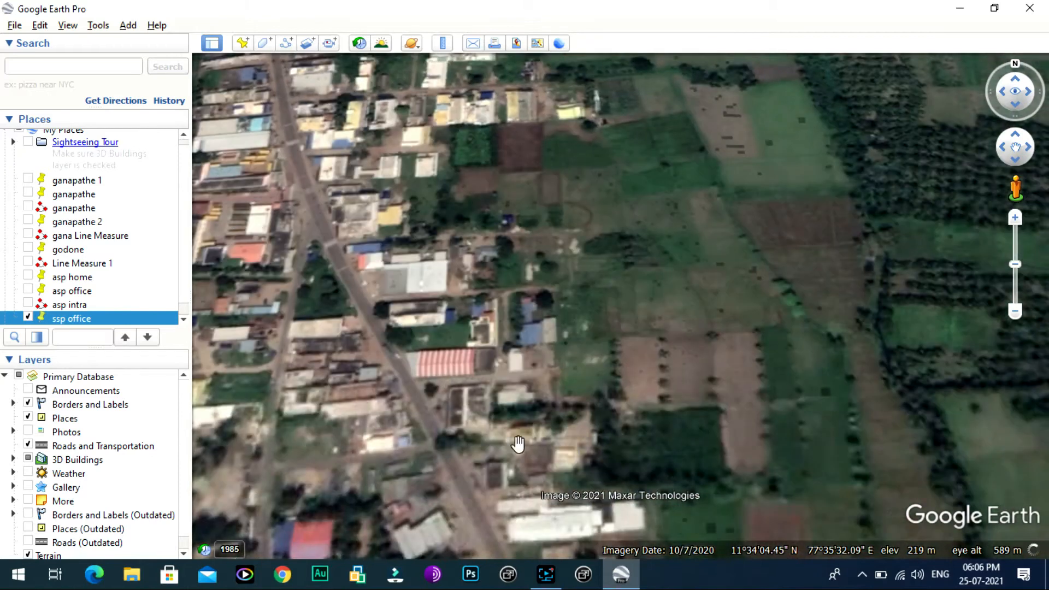
left_click_drag(518, 444, 424, 250)
left_click_drag(552, 475, 360, 300)
scroll(711, 342, "up", 5)
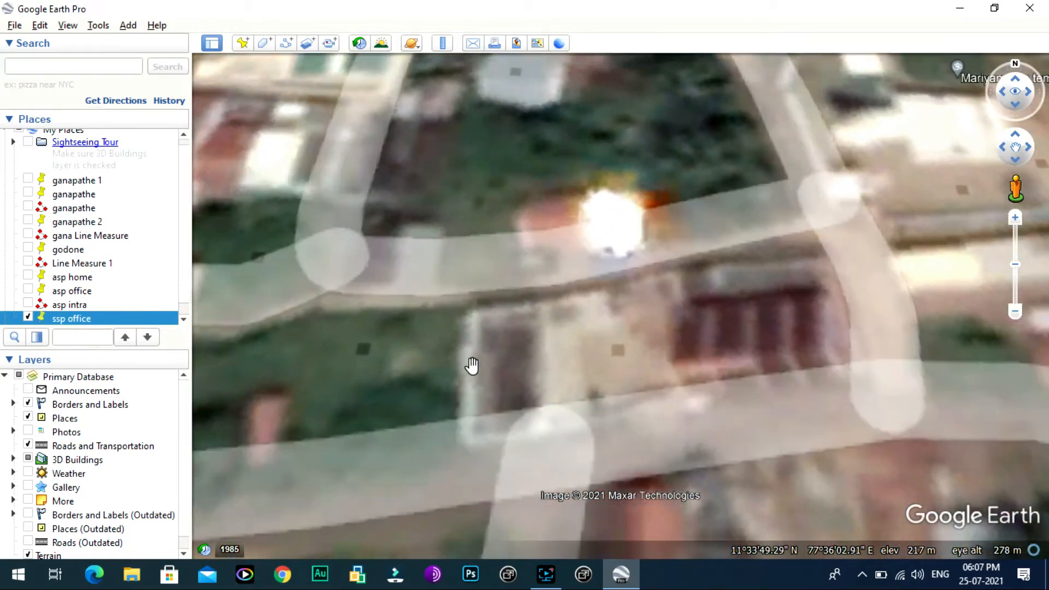
Step: Place a new placemark on the house and save it as 'ssp home'
left_click(242, 43)
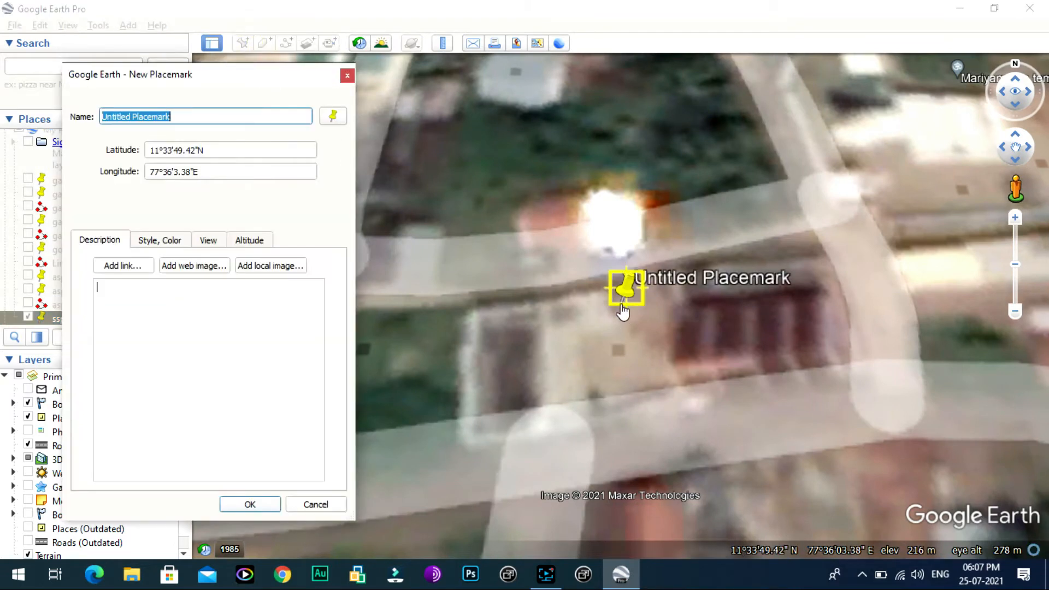
left_click_drag(624, 300, 473, 343)
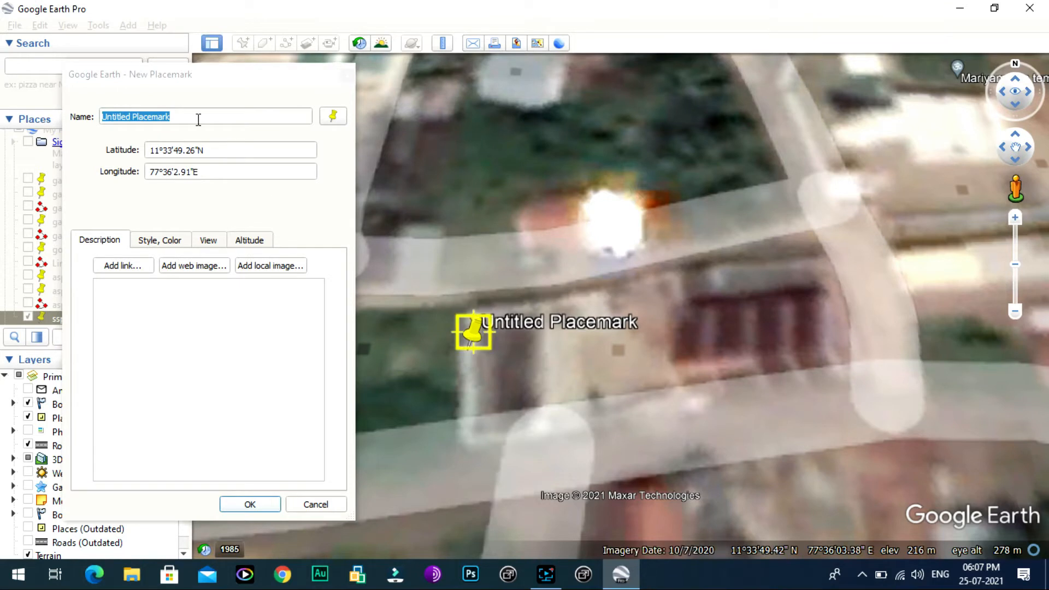
type("ssp home")
left_click(243, 509)
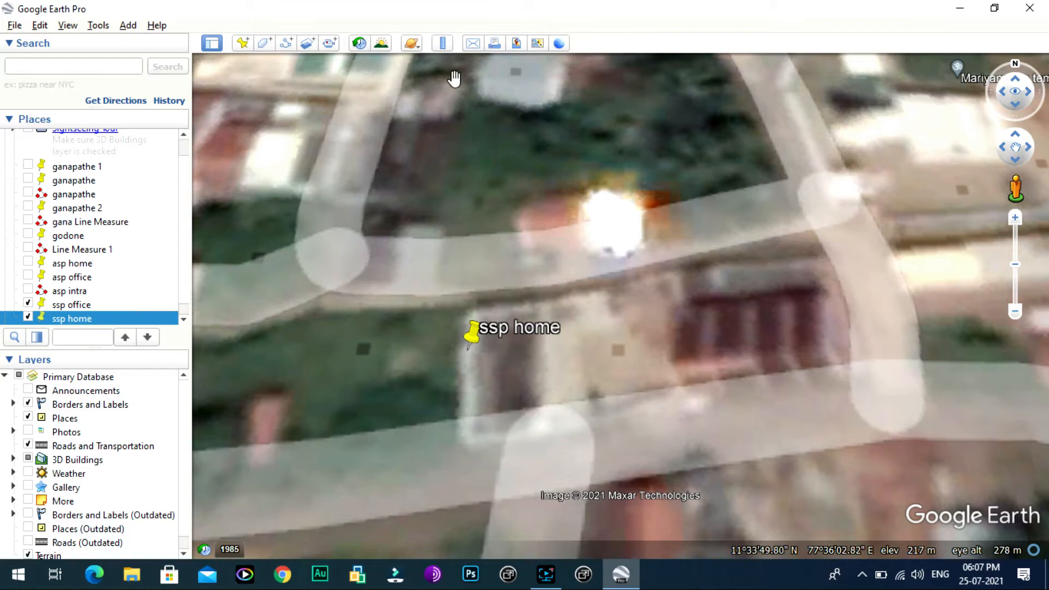
Step: Measure the 1,270.75 m ruler line from ssp office to ssp home and save it as path 'Line Measure'
left_click(443, 45)
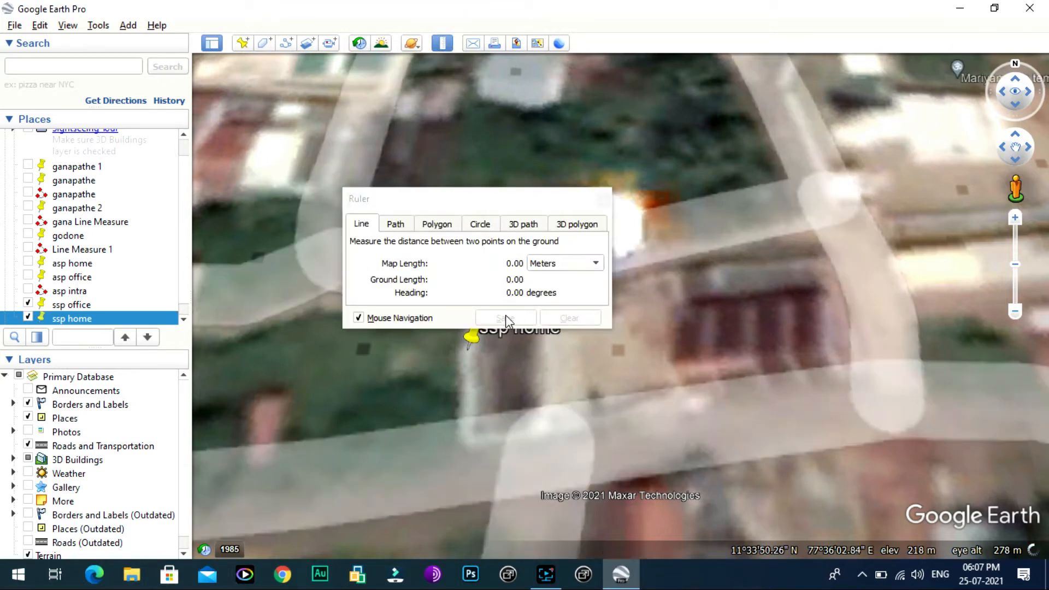
left_click_drag(536, 199, 814, 118)
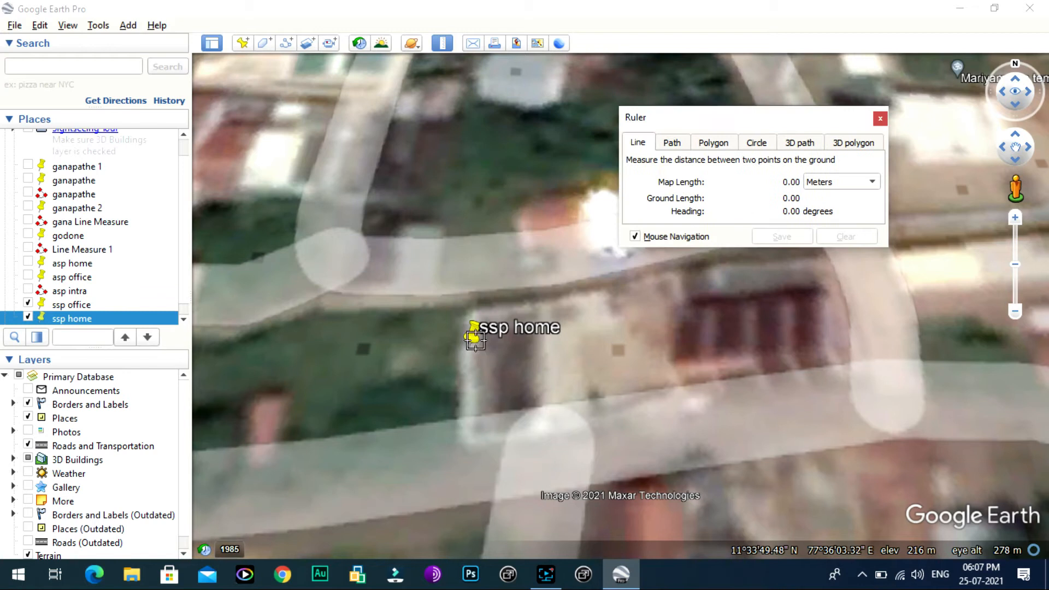
key("Up")
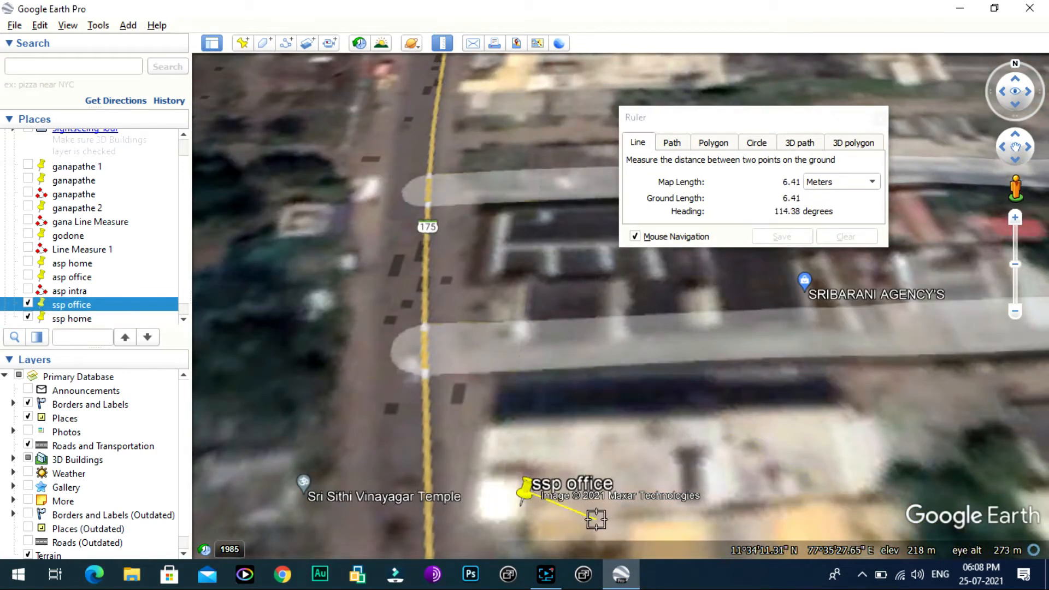
left_click(82, 319)
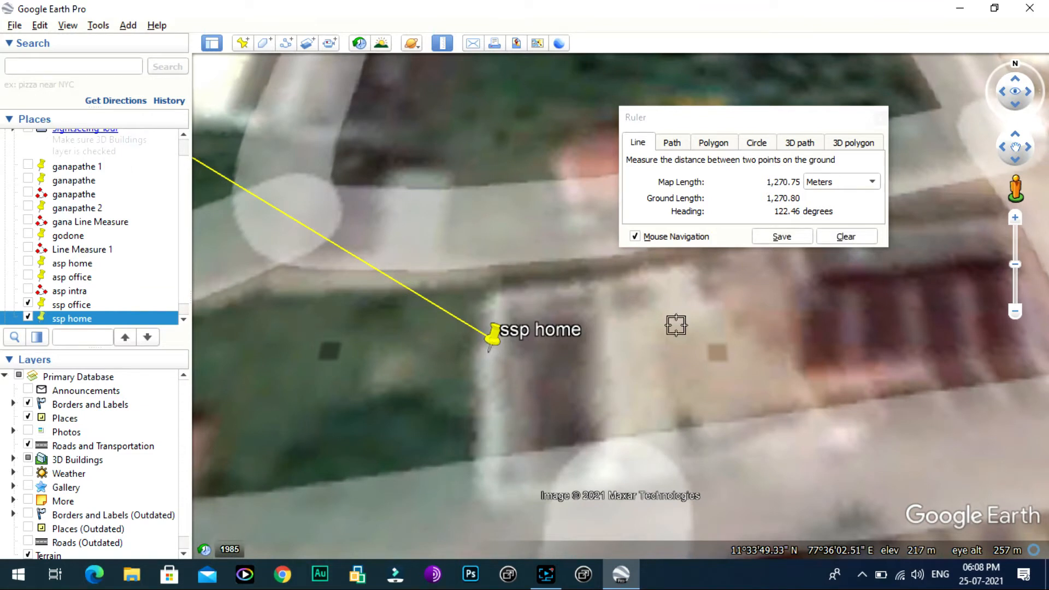
left_click(782, 238)
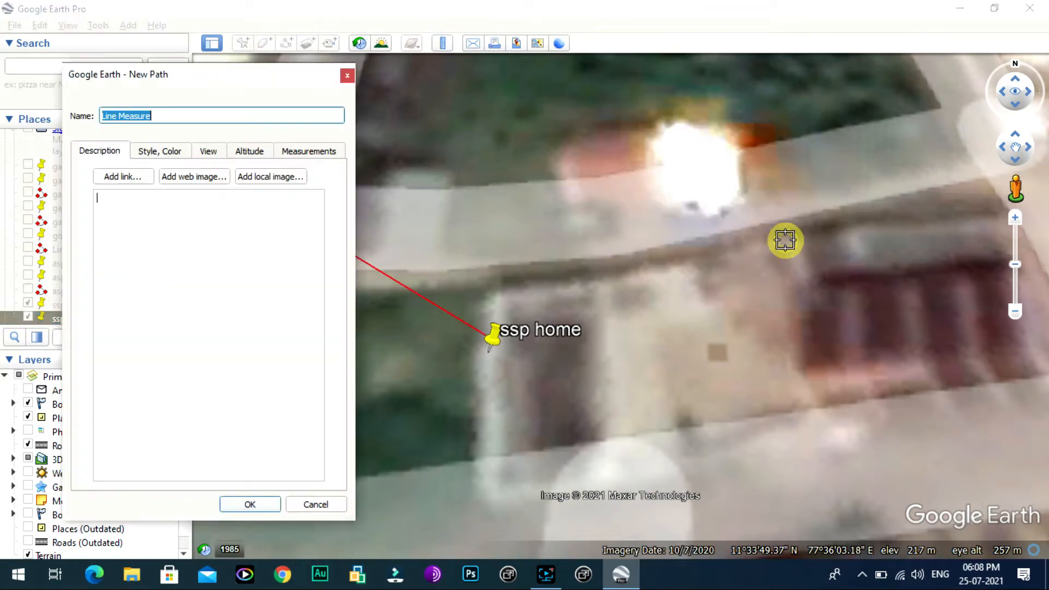
left_click(249, 504)
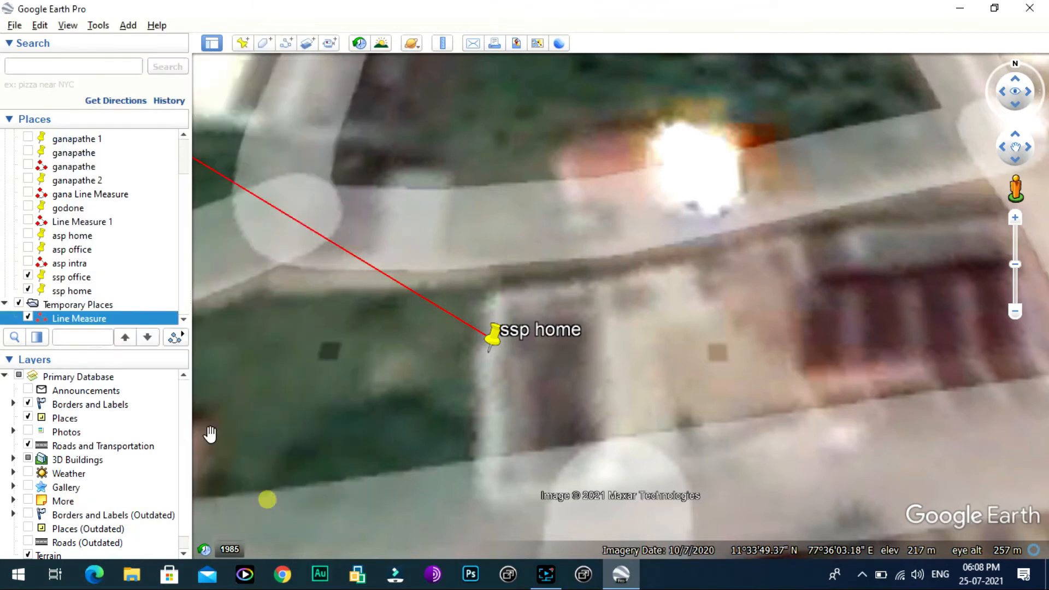
right_click(95, 315)
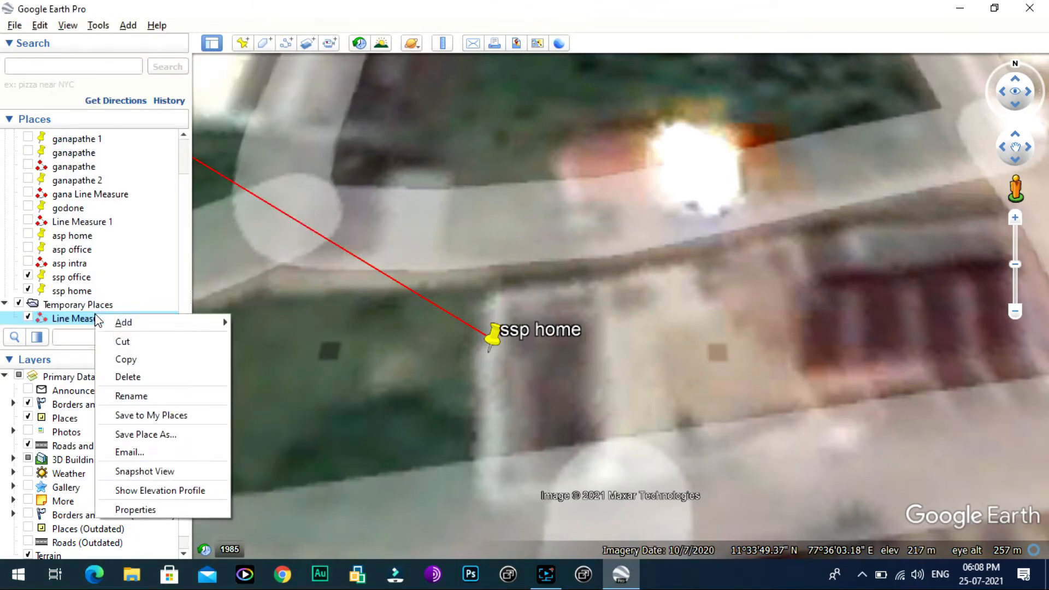
Step: Display the Line Measure elevation profile (1.27 km, 213–220 m, 16.7 m gain) and fly to ssp office
left_click(191, 490)
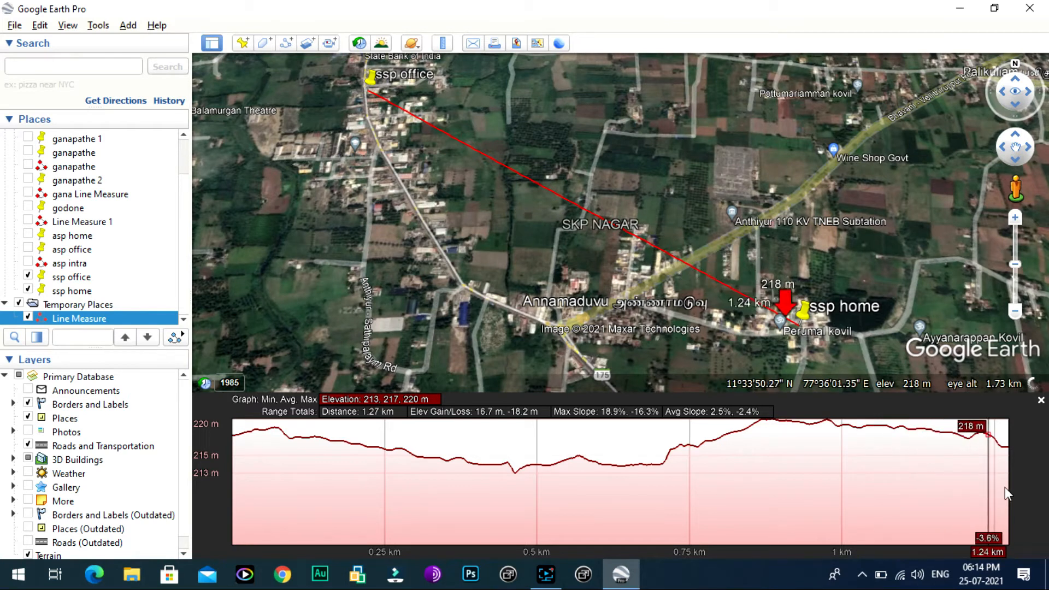
double_click(371, 76)
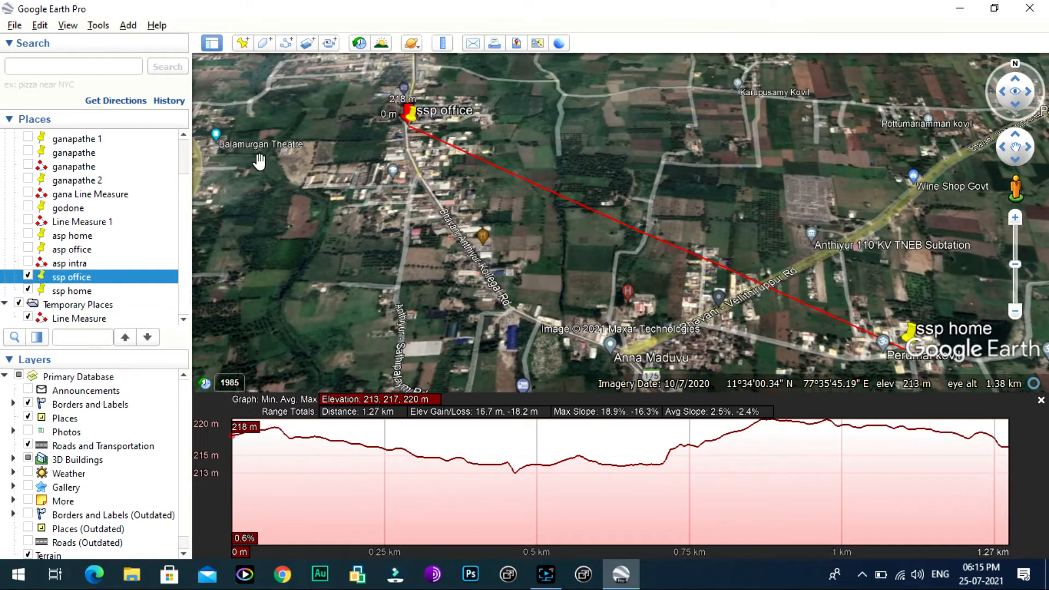
Step: Switch the ruler's length units to Degrees, view ssp office and ssp home, then clear the measurement
left_click(444, 44)
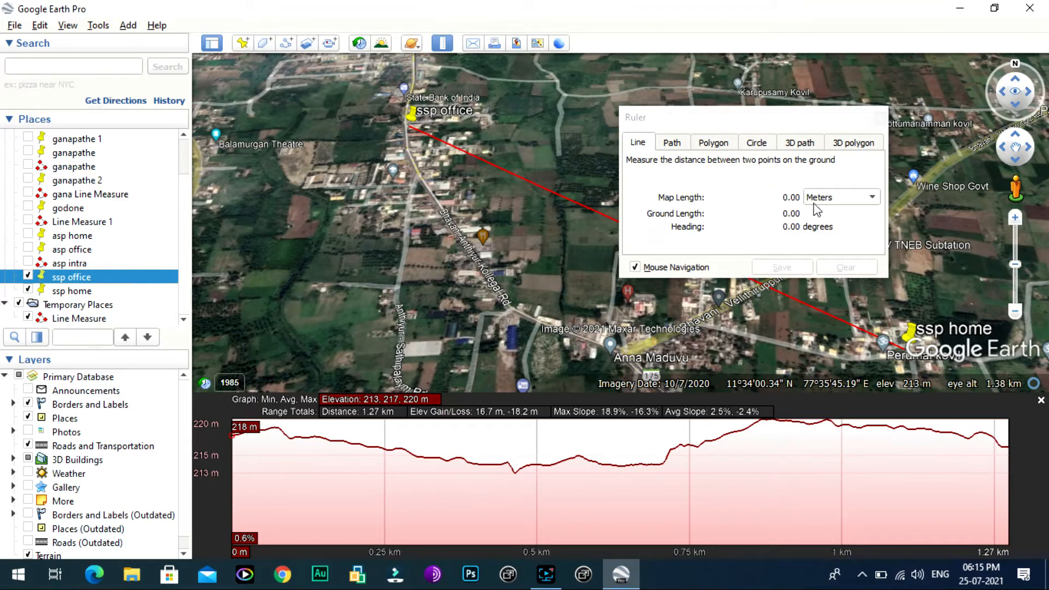
left_click(839, 201)
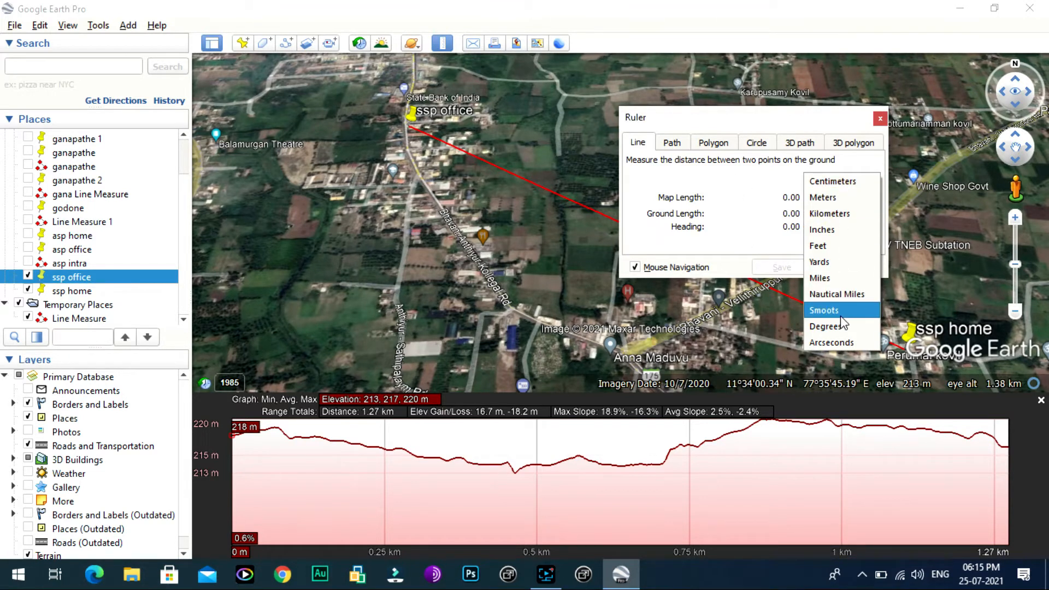
left_click(840, 326)
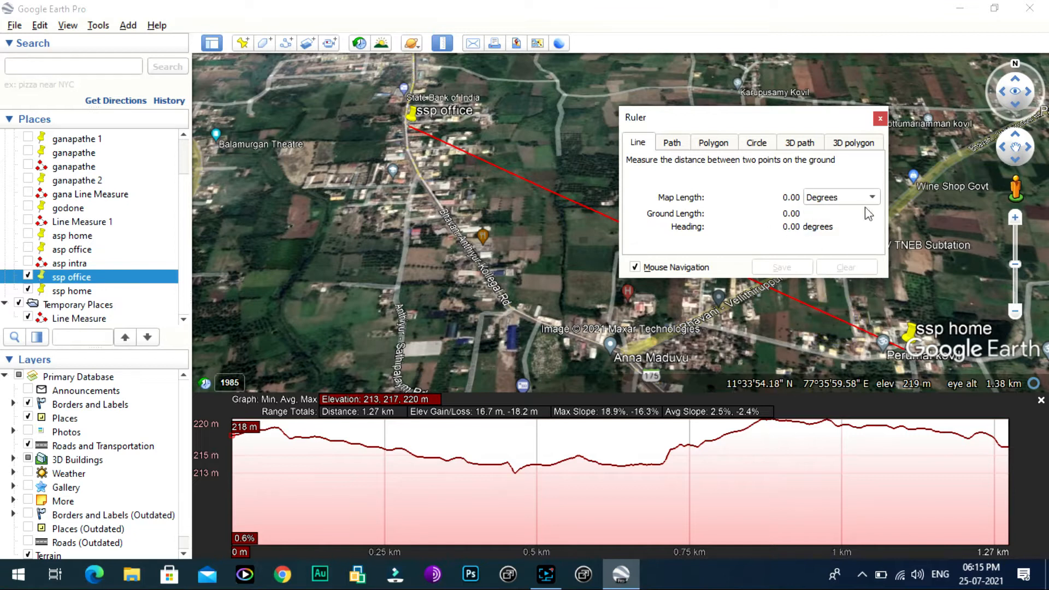
double_click(82, 277)
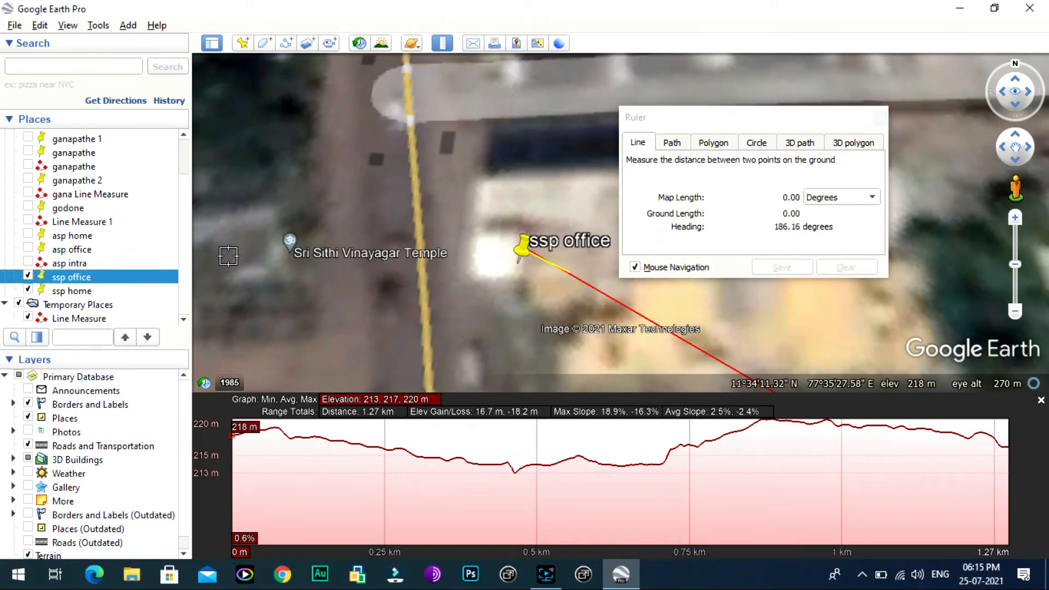
double_click(74, 291)
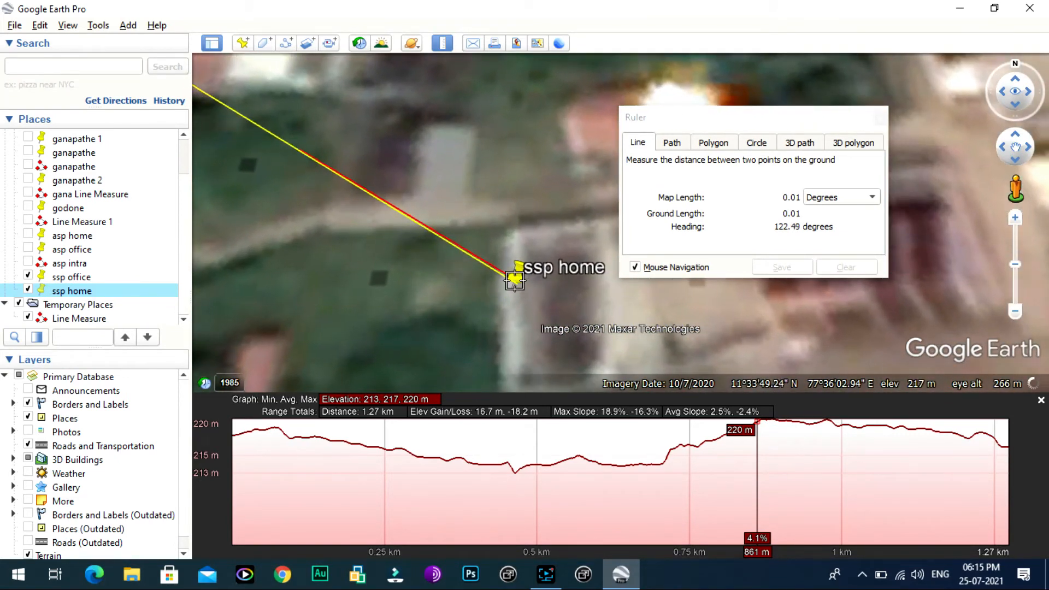
left_click(844, 269)
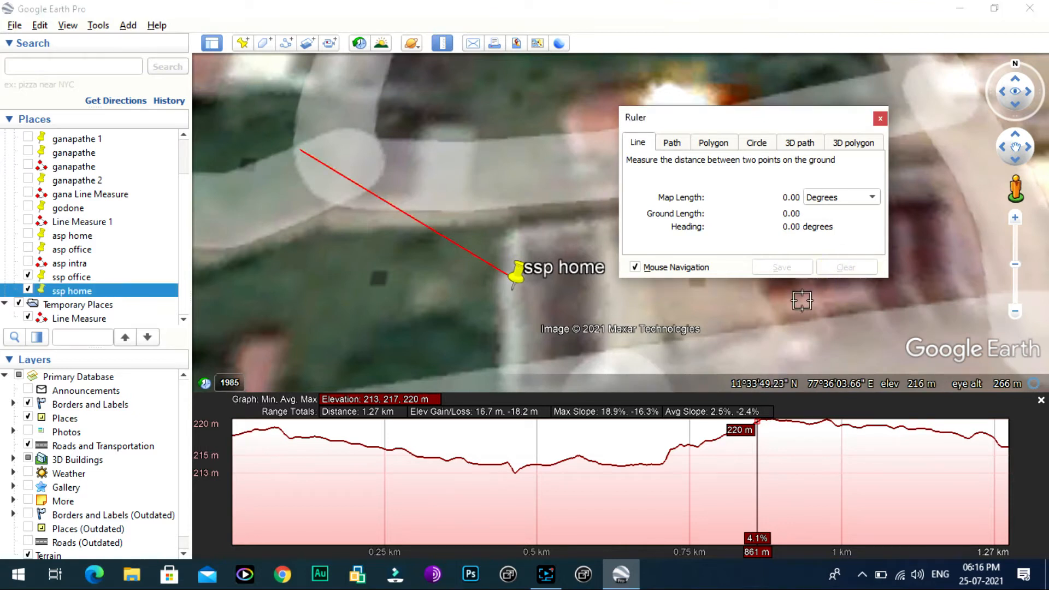